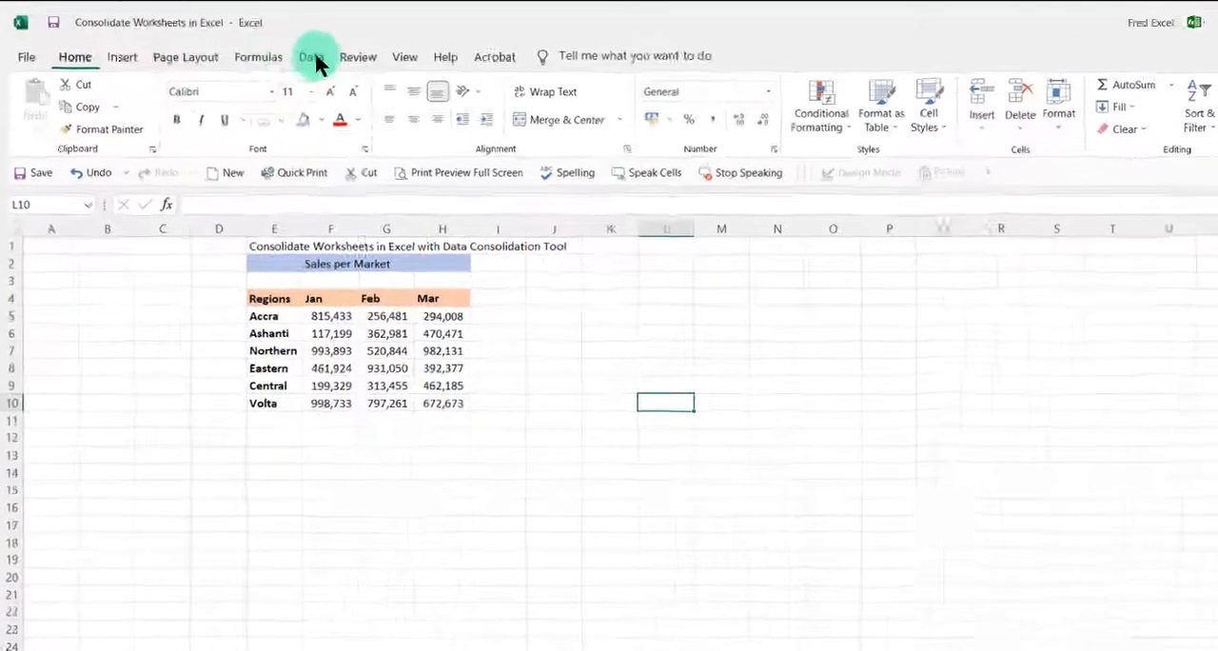
left_click(328, 63)
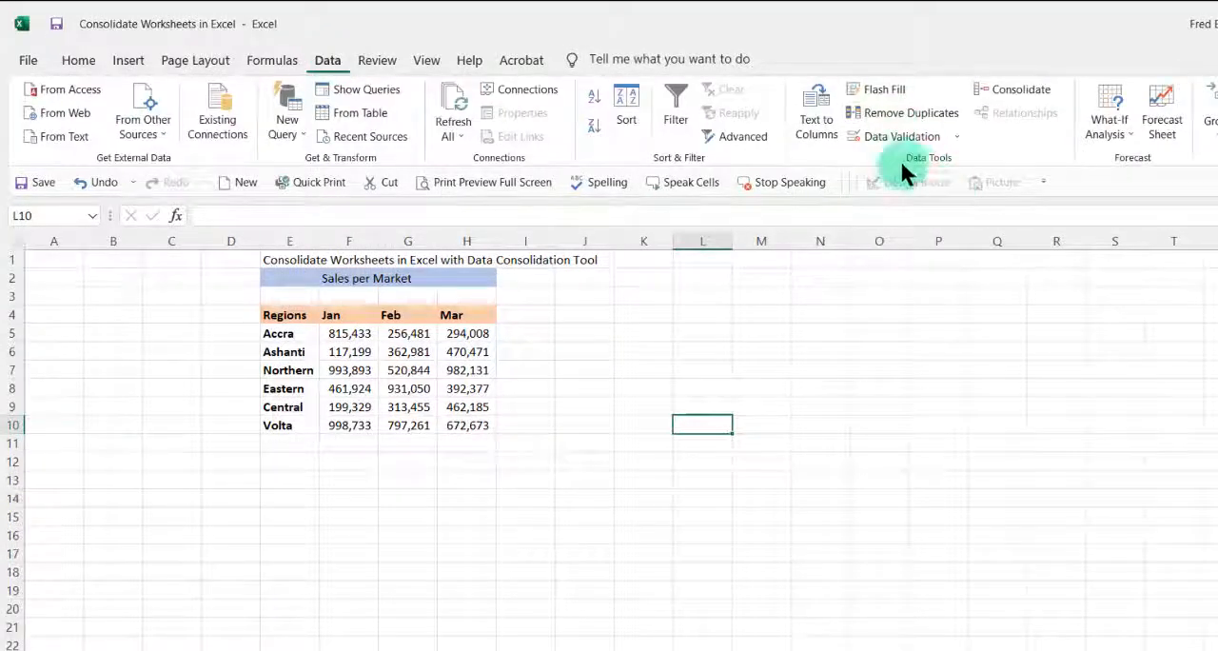
left_click(1022, 89)
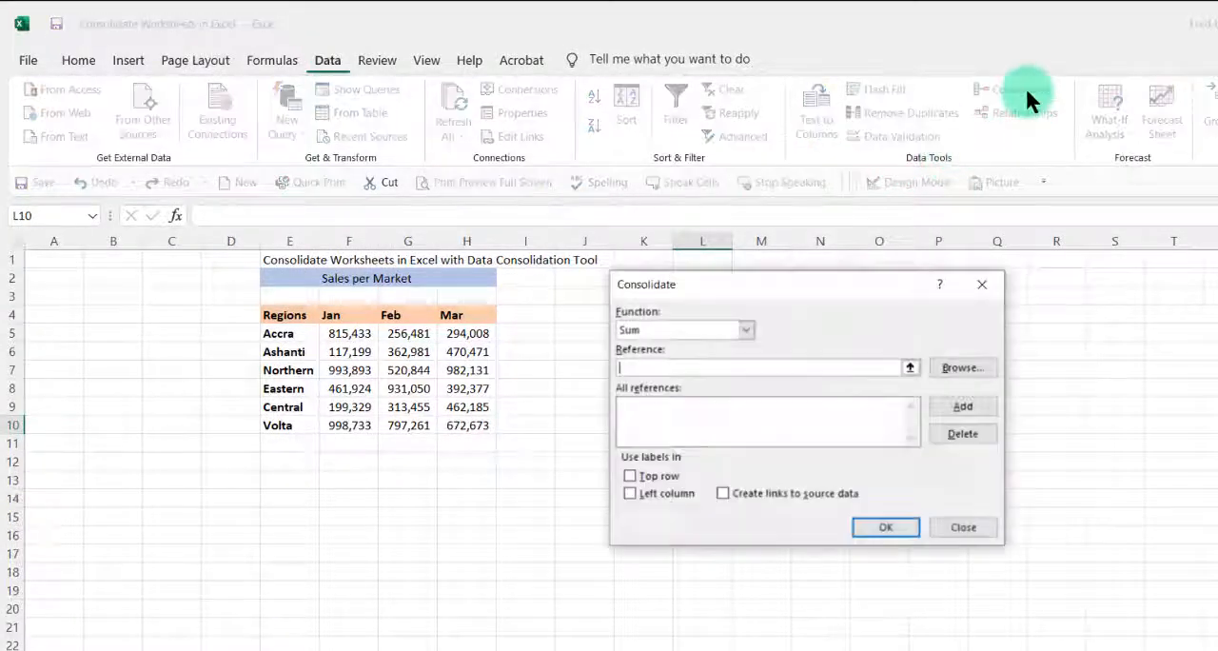
left_click(984, 286)
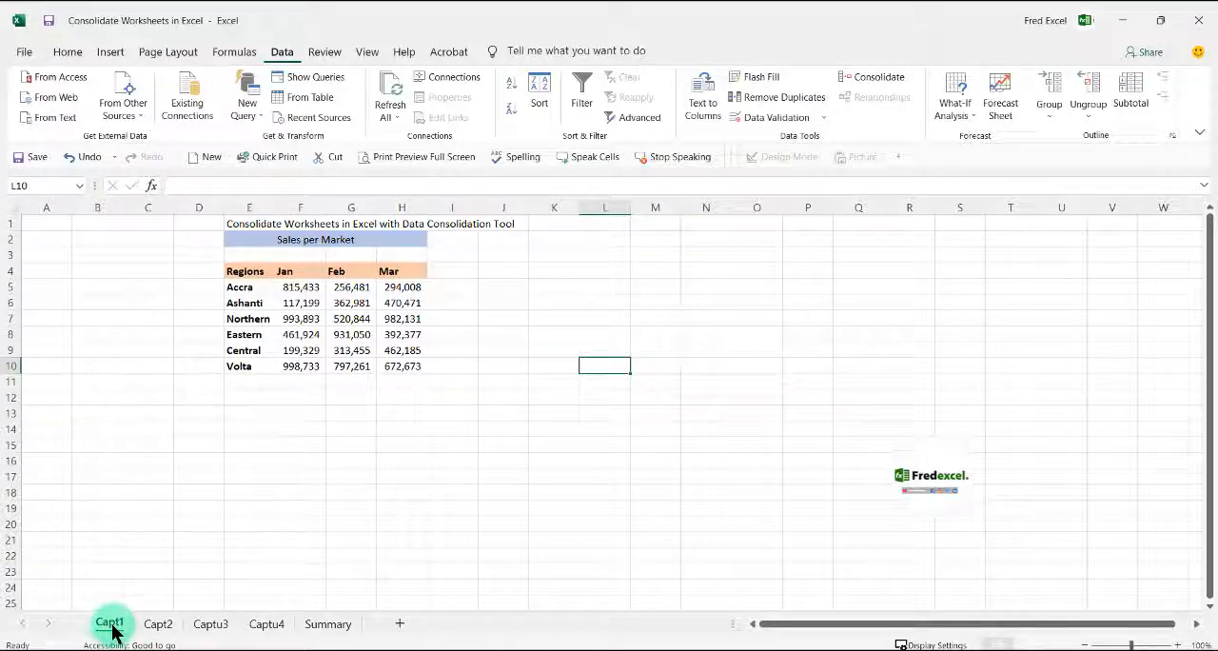
Look through the sales tables on the Capt2, Captu3, Captu4 and Capt1 sheets
left_click(152, 626)
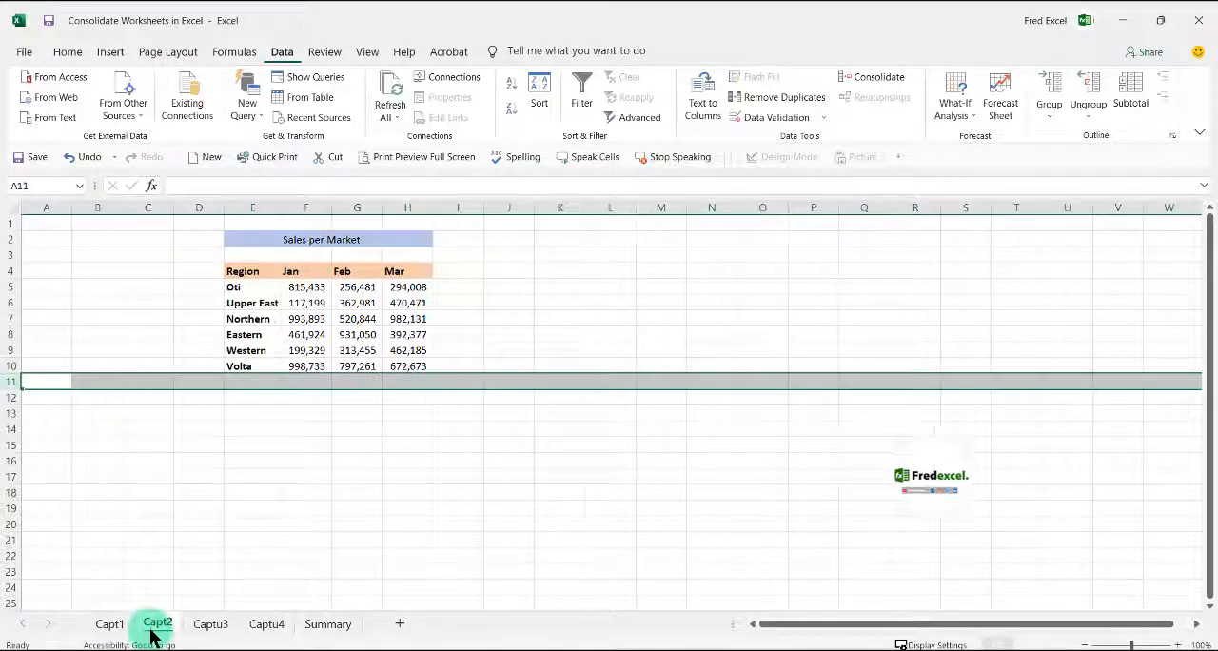
left_click(227, 631)
left_click(265, 624)
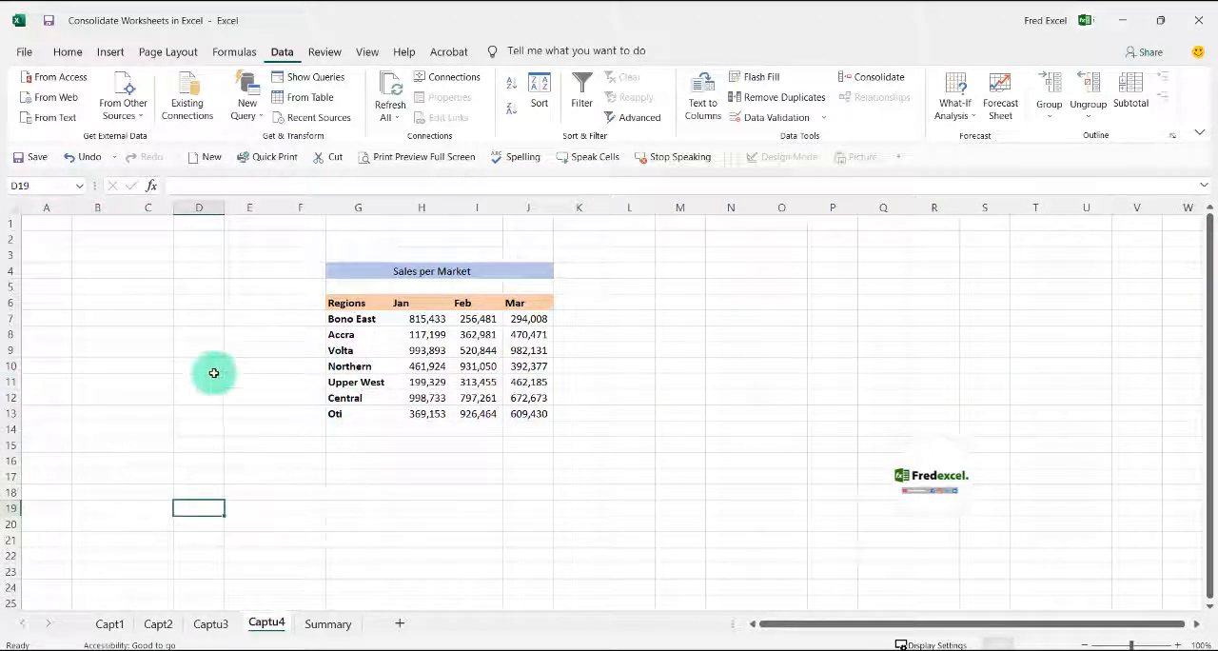
left_click(106, 624)
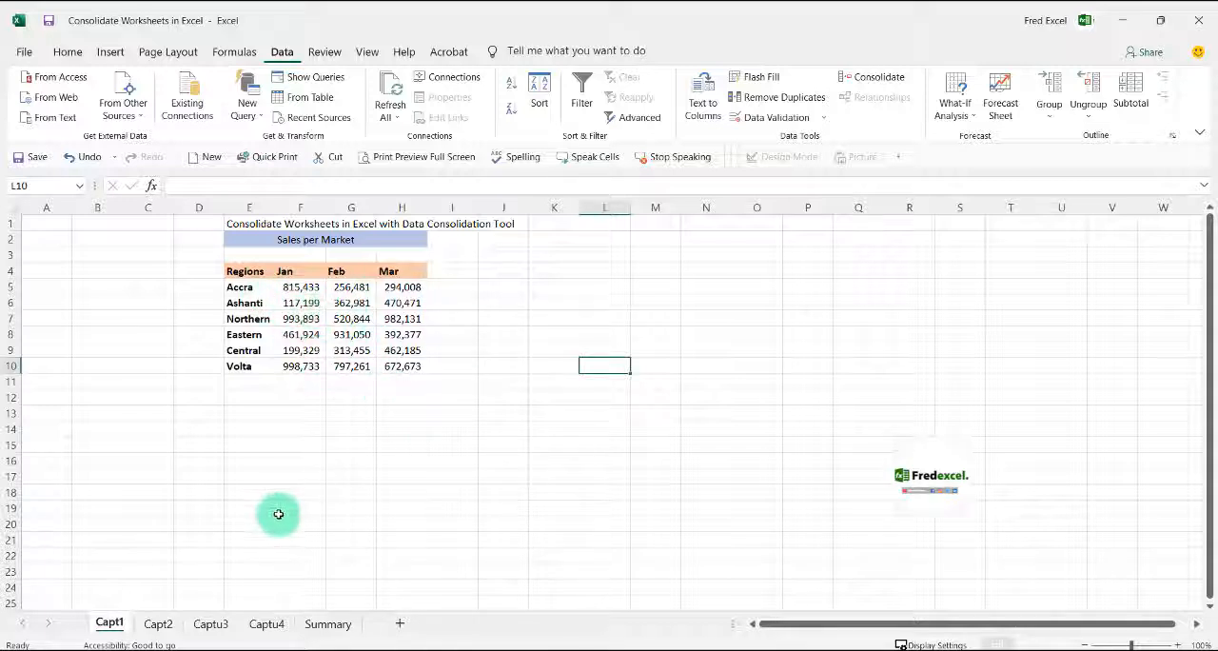
Start a data consolidation at cell H3 of the Summary sheet with Sum as the function
left_click(324, 626)
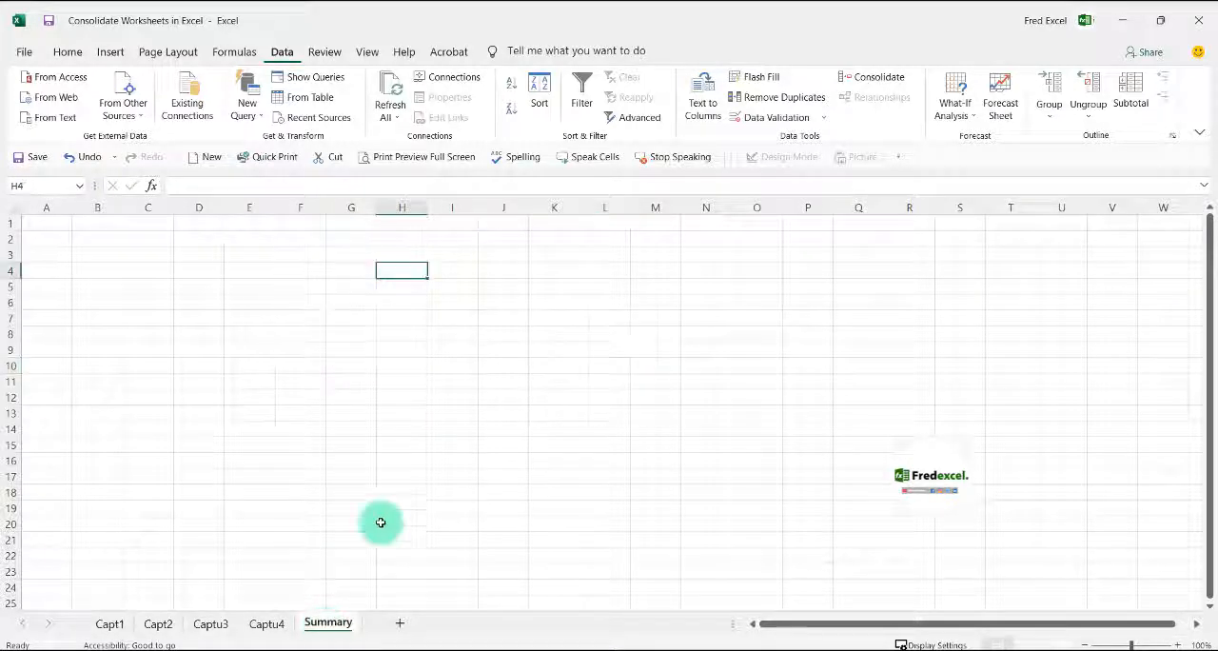
left_click(385, 330)
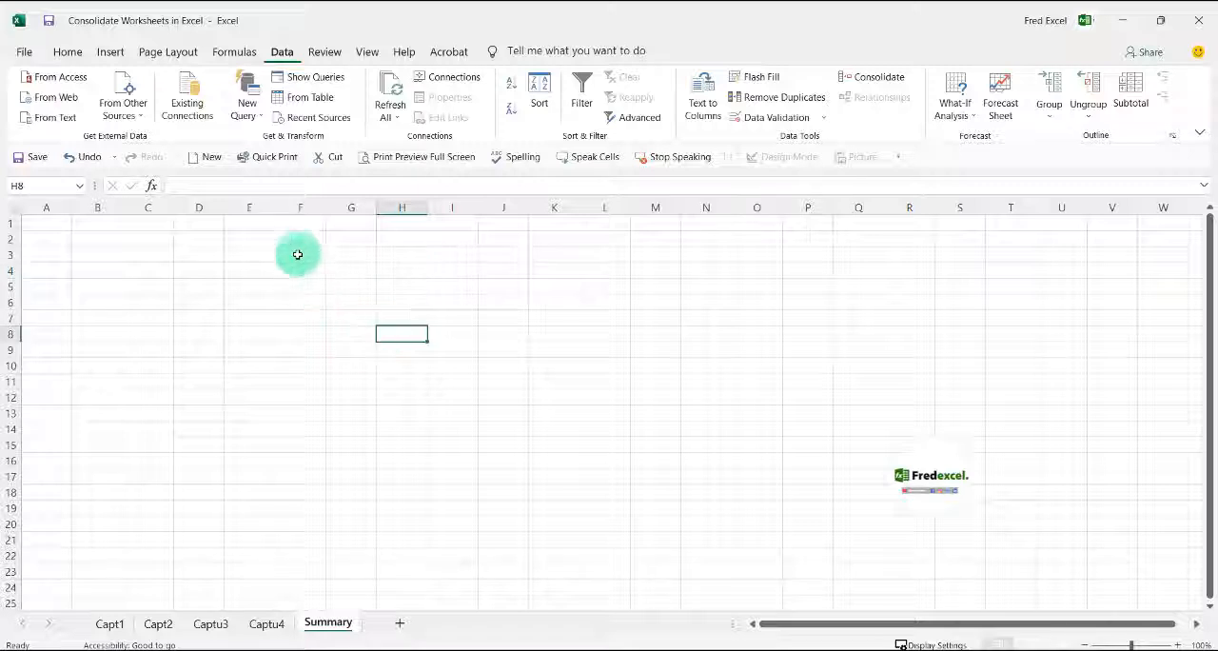
left_click(393, 255)
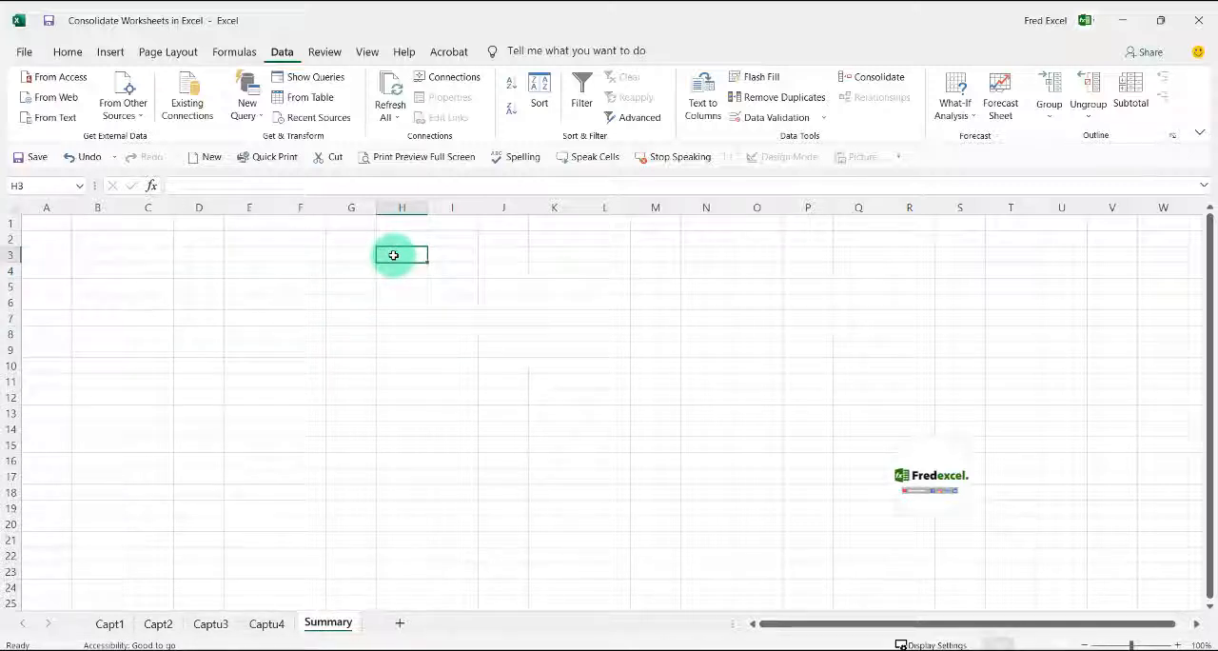
left_click(279, 53)
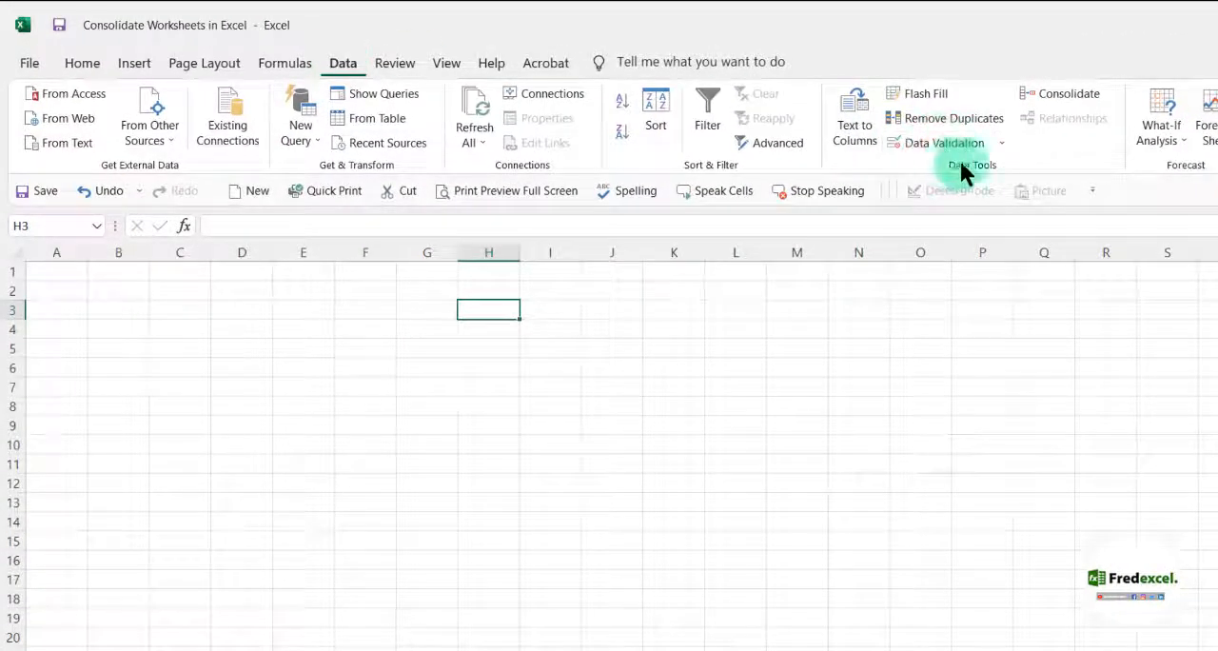
left_click(1074, 96)
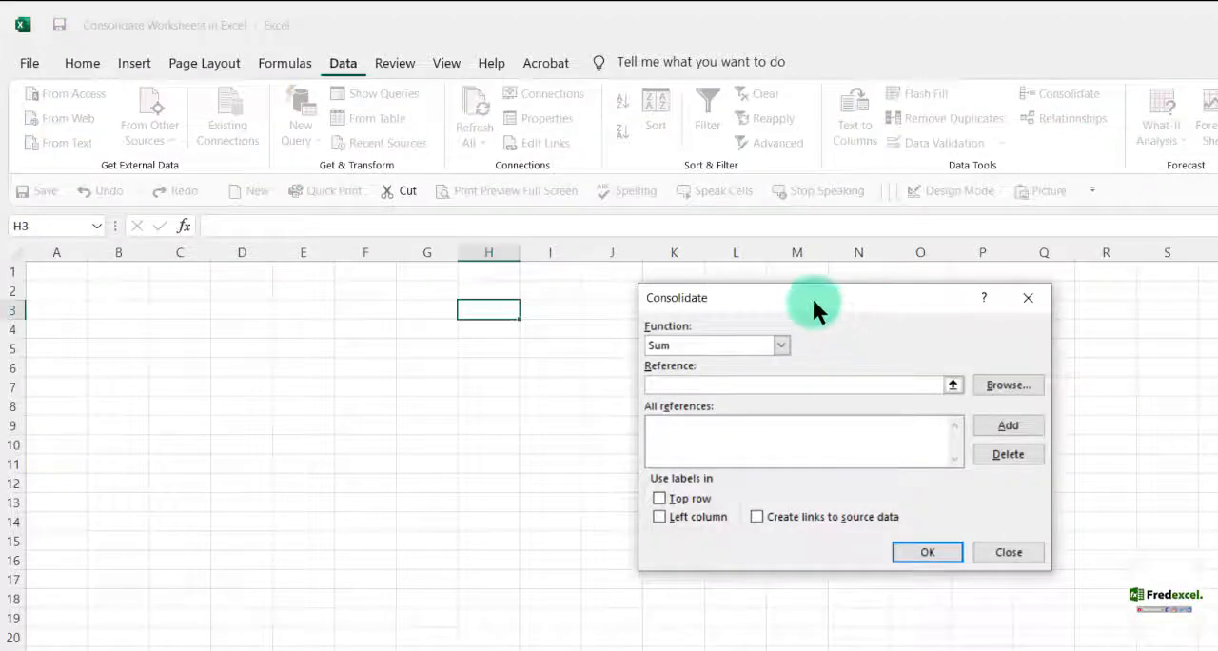
left_click_drag(811, 296, 789, 305)
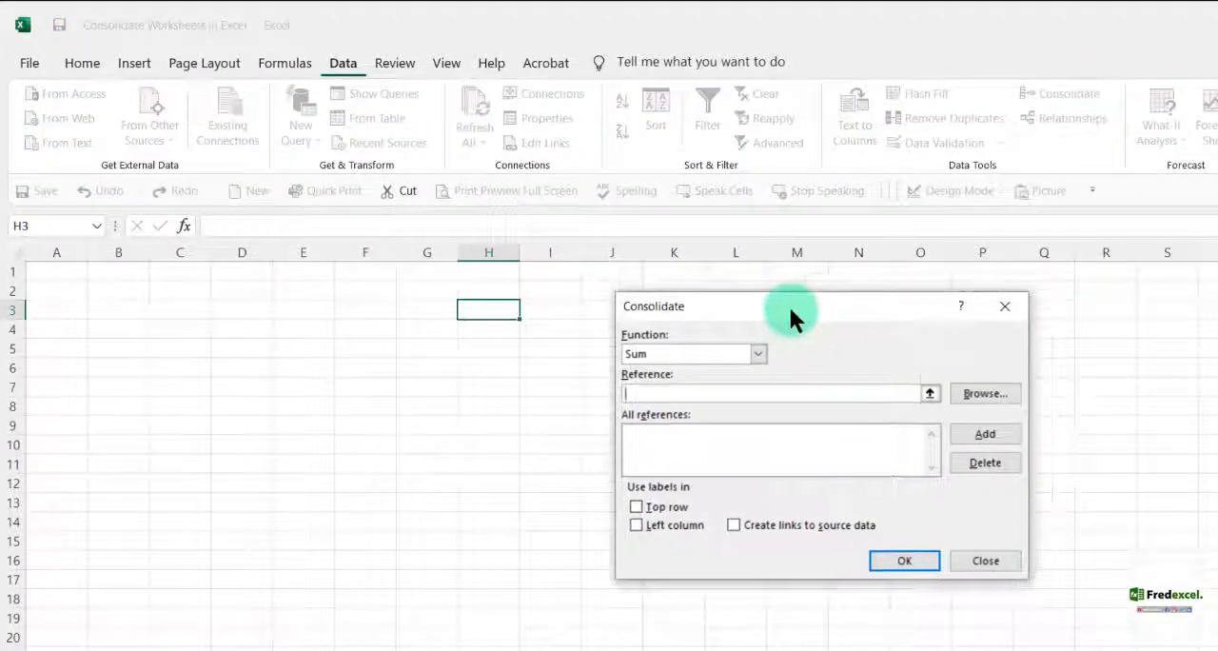
left_click(757, 351)
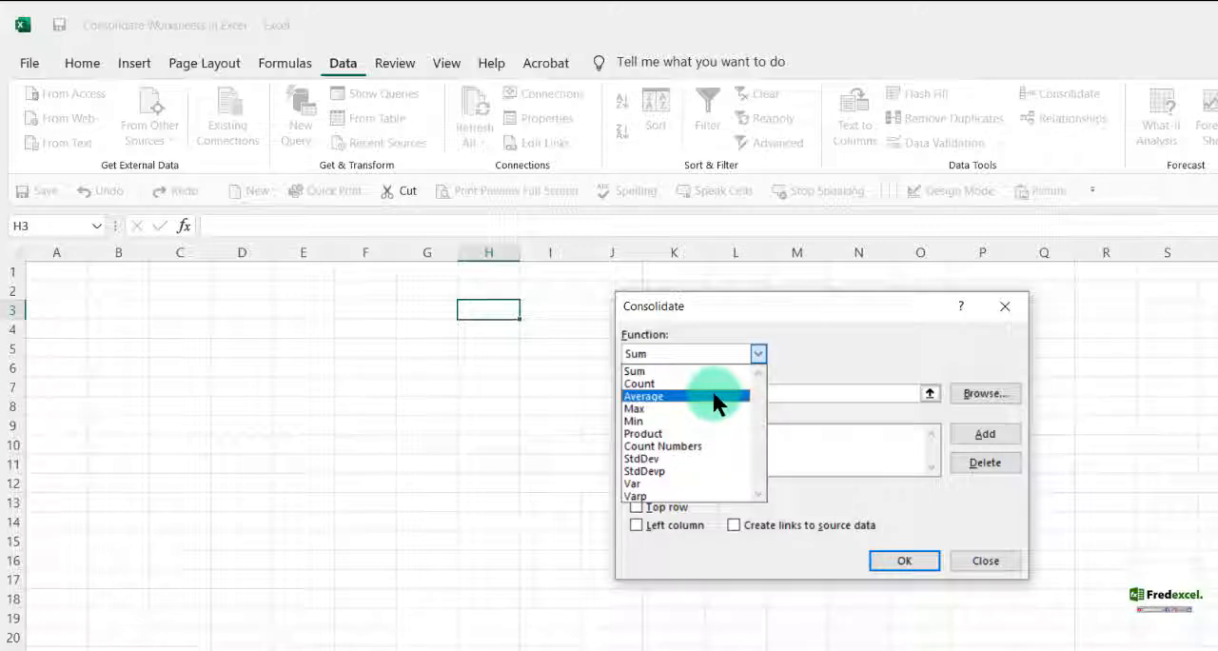
left_click(653, 370)
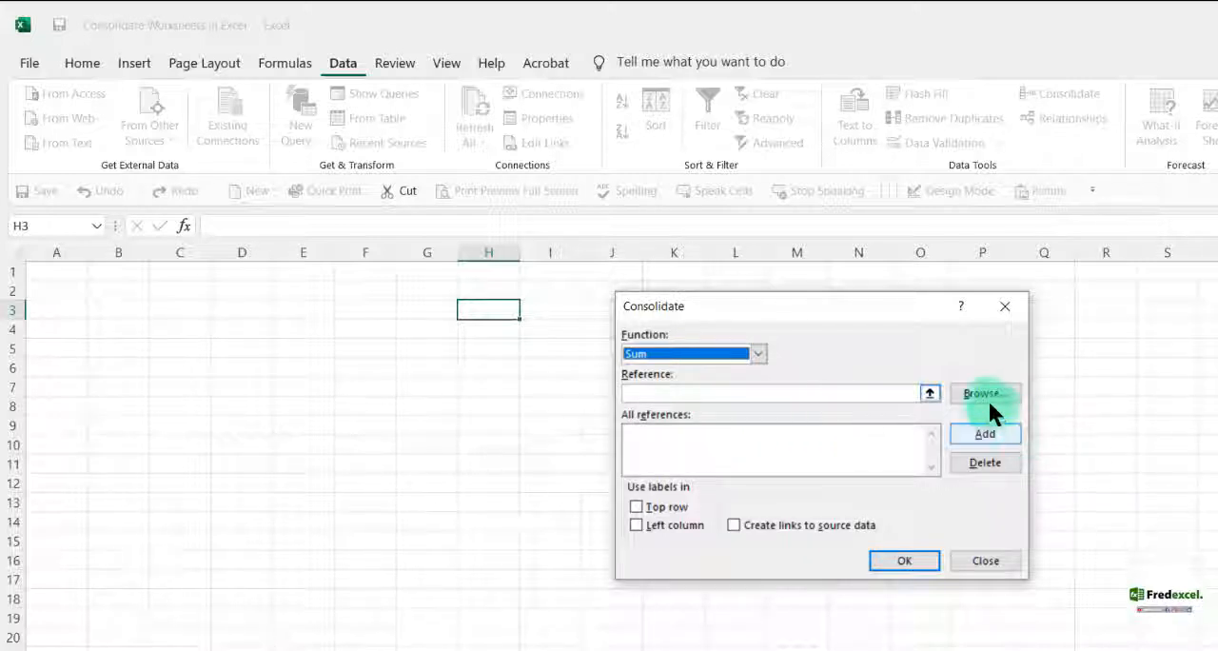
Add the range E4:H10 from the Capt1 sheet and from the Capt2 sheet to the consolidation references
left_click(929, 393)
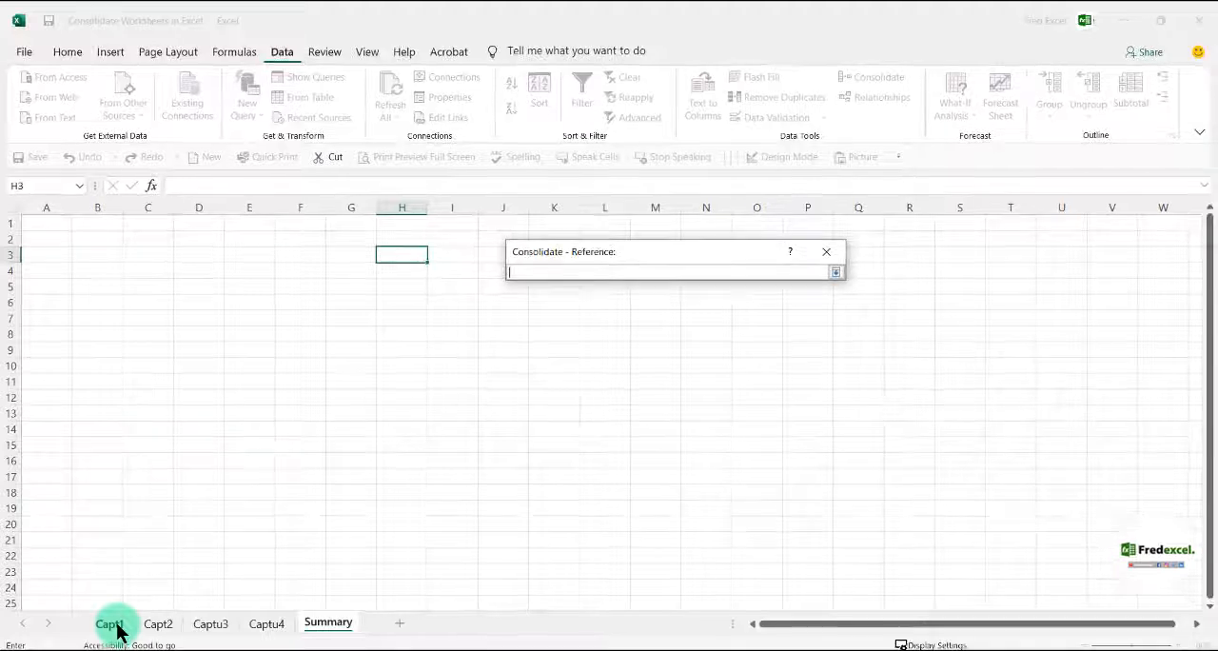
left_click(112, 626)
left_click_drag(243, 272, 402, 370)
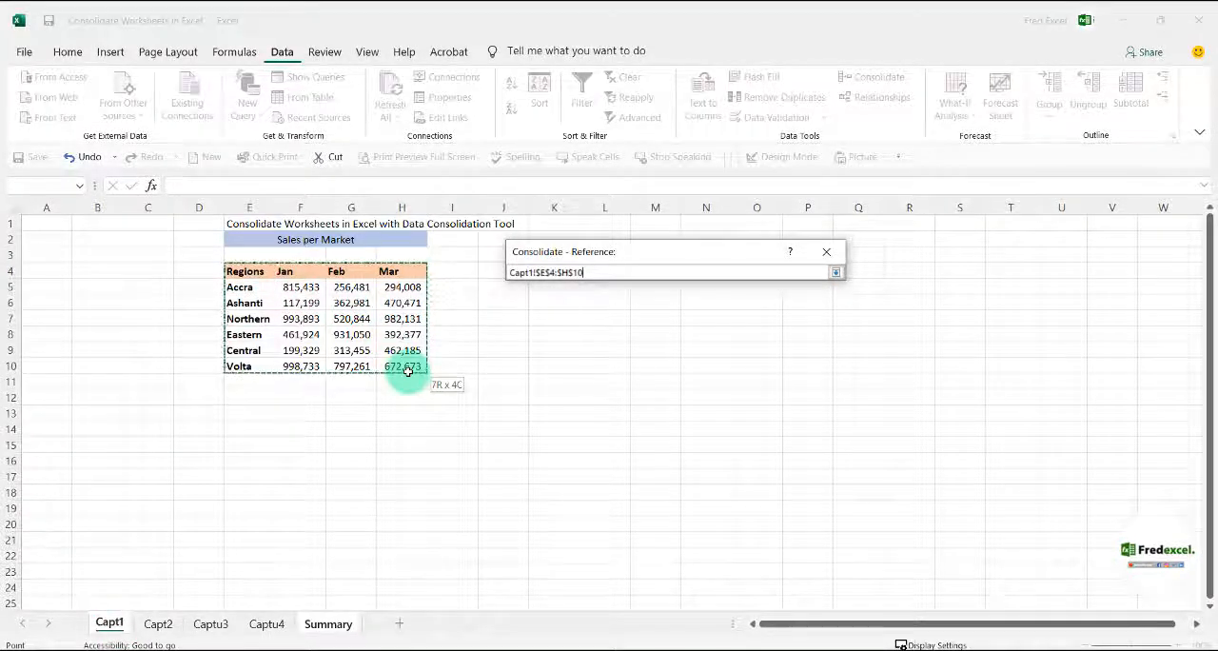
left_click(835, 272)
left_click(809, 357)
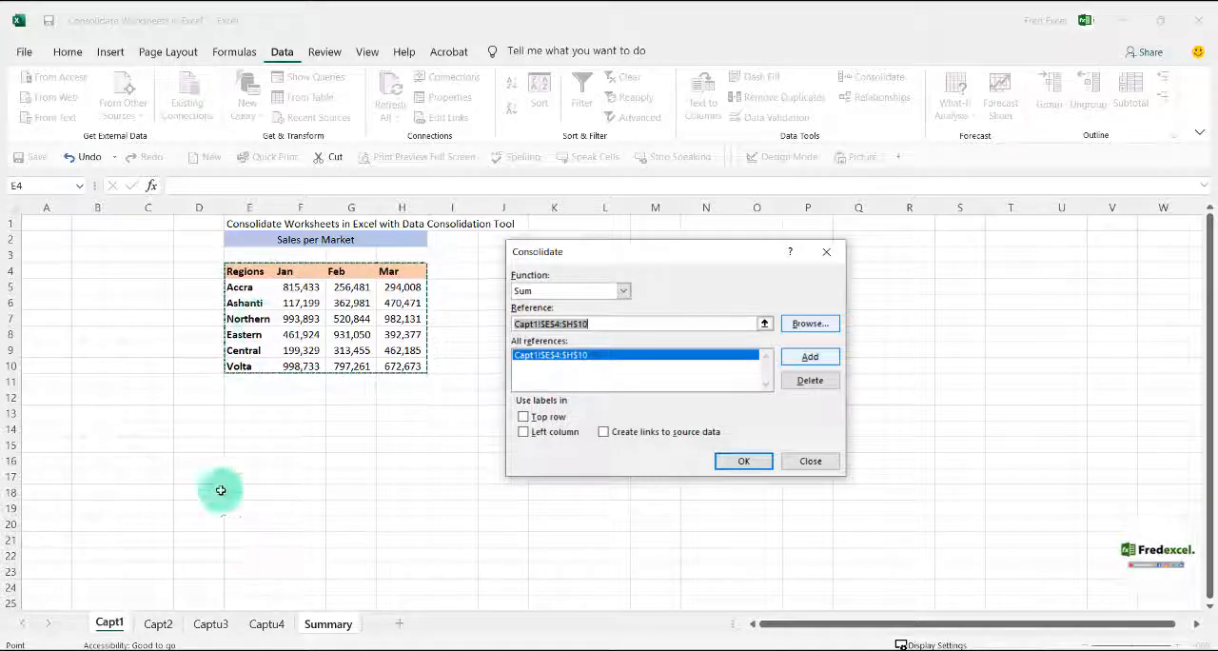
left_click(157, 623)
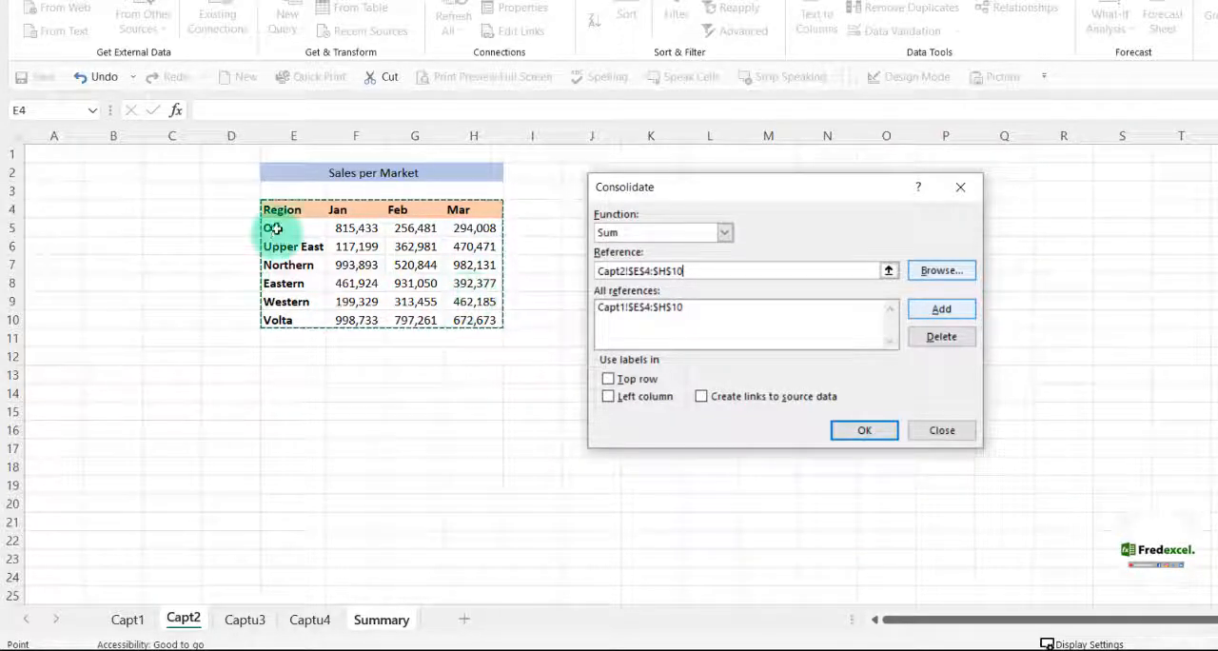
left_click(942, 311)
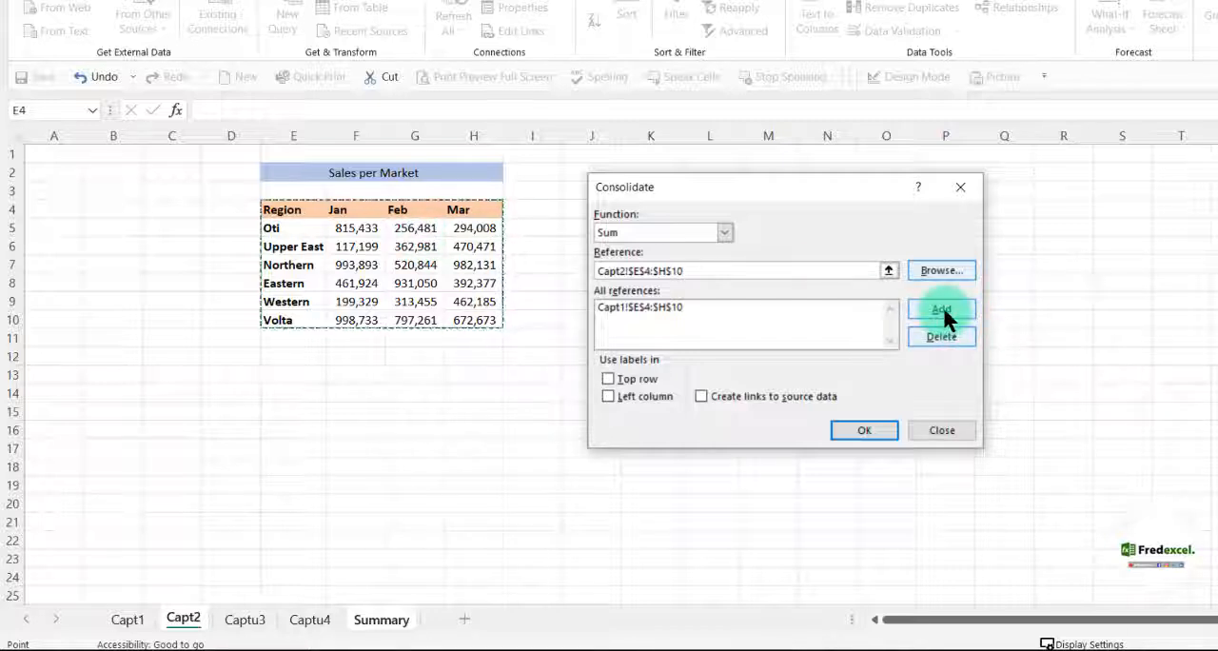
Add the Captu3 sales table, range G4:J11 including its headers, to the consolidation references
left_click(249, 619)
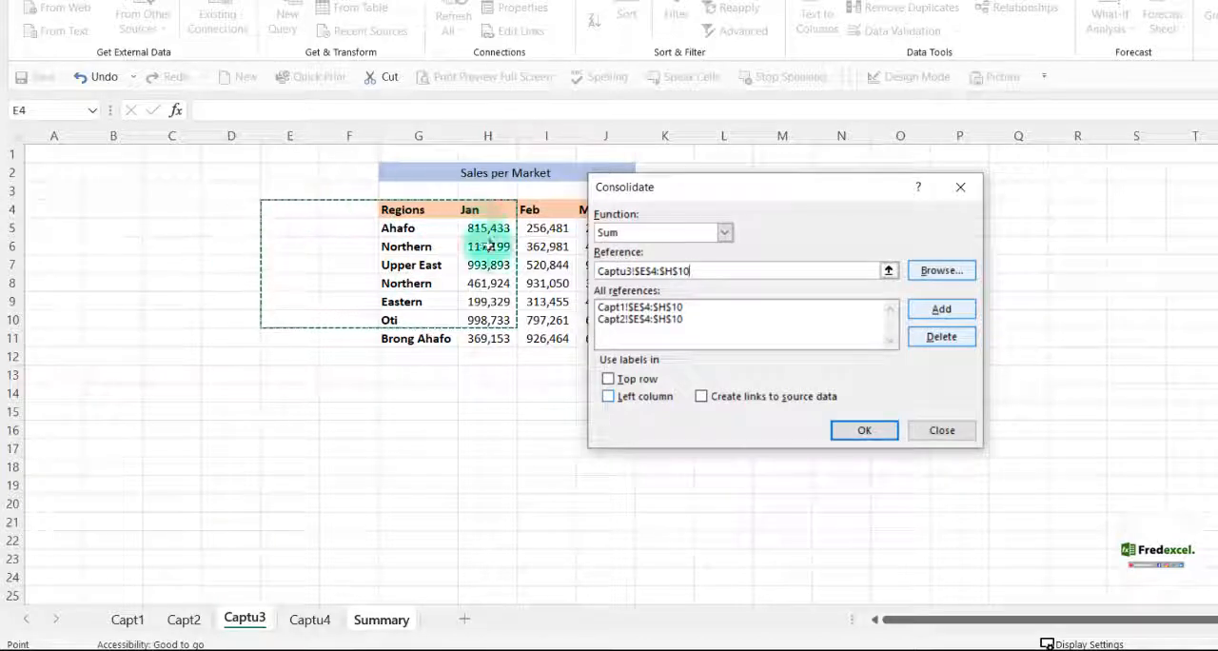
left_click_drag(725, 195, 805, 177)
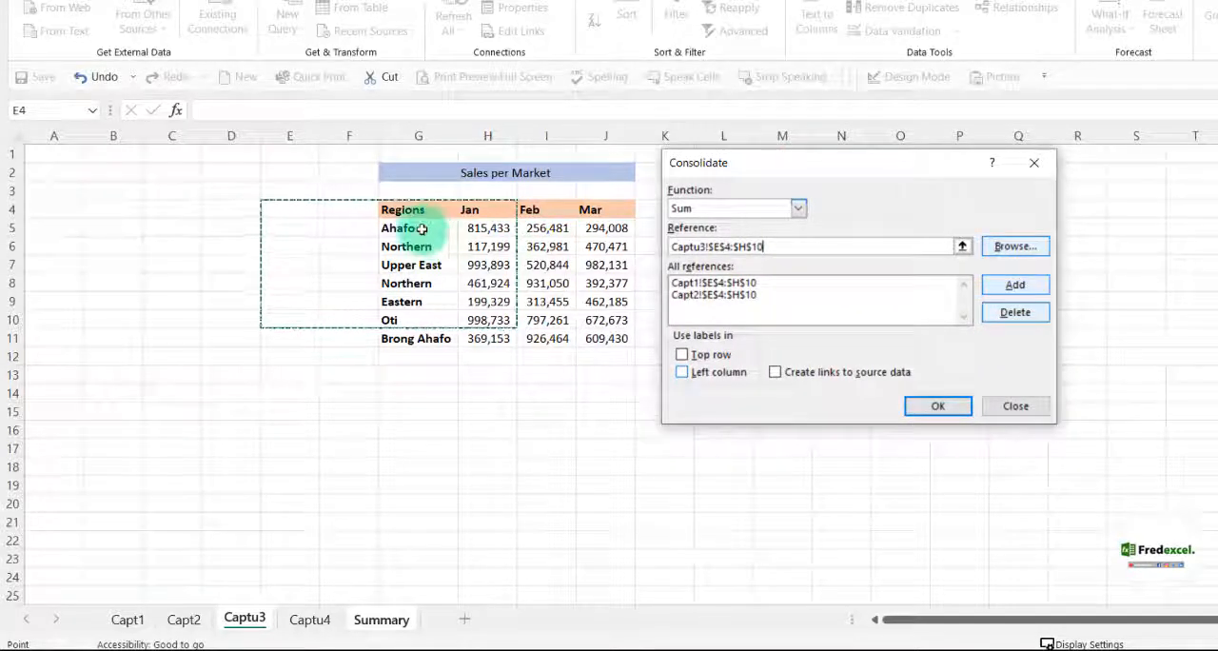
left_click(961, 246)
left_click(401, 210)
left_click_drag(402, 211, 606, 339)
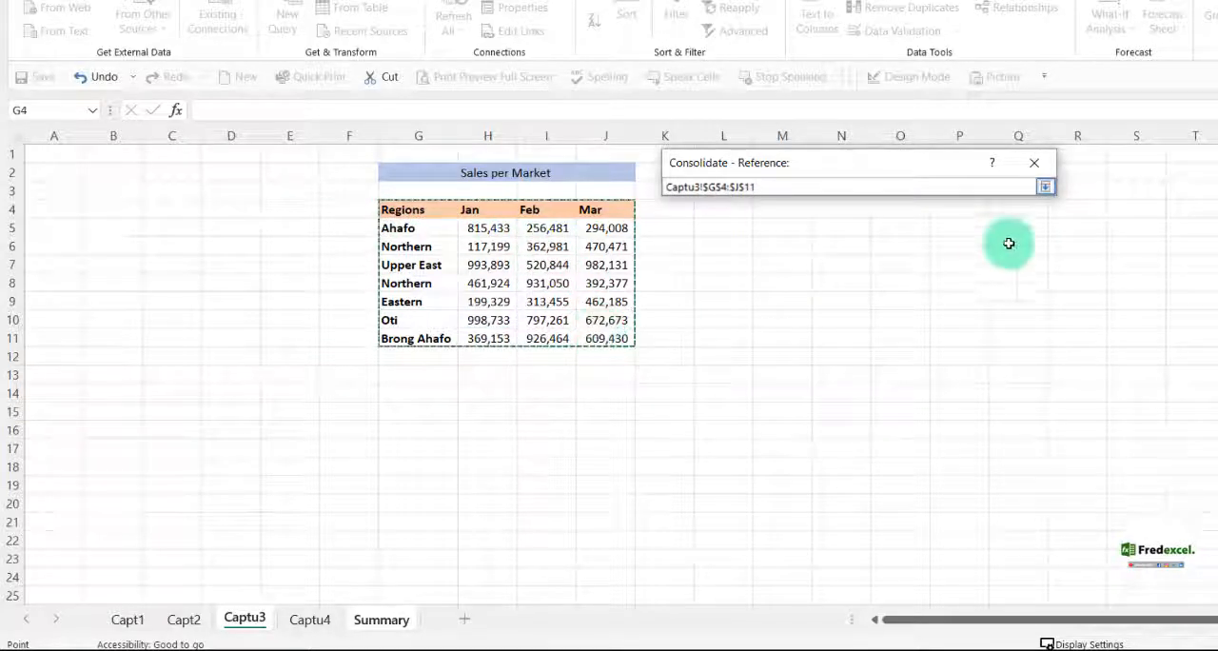
left_click(1044, 187)
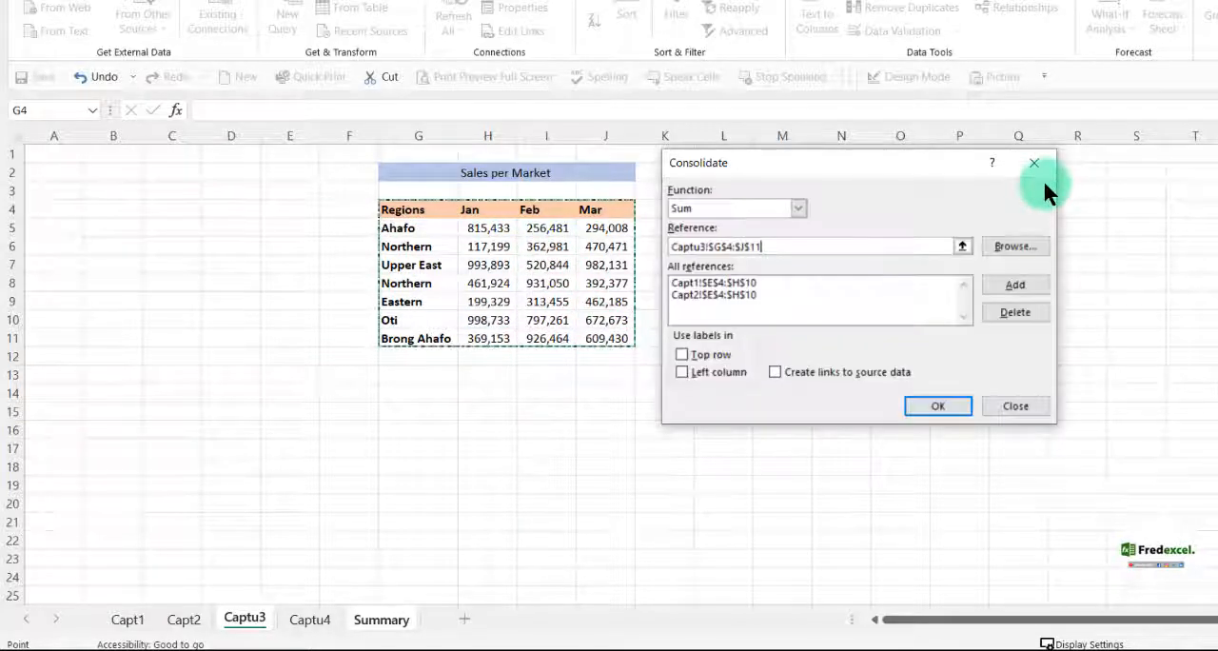
left_click(1019, 285)
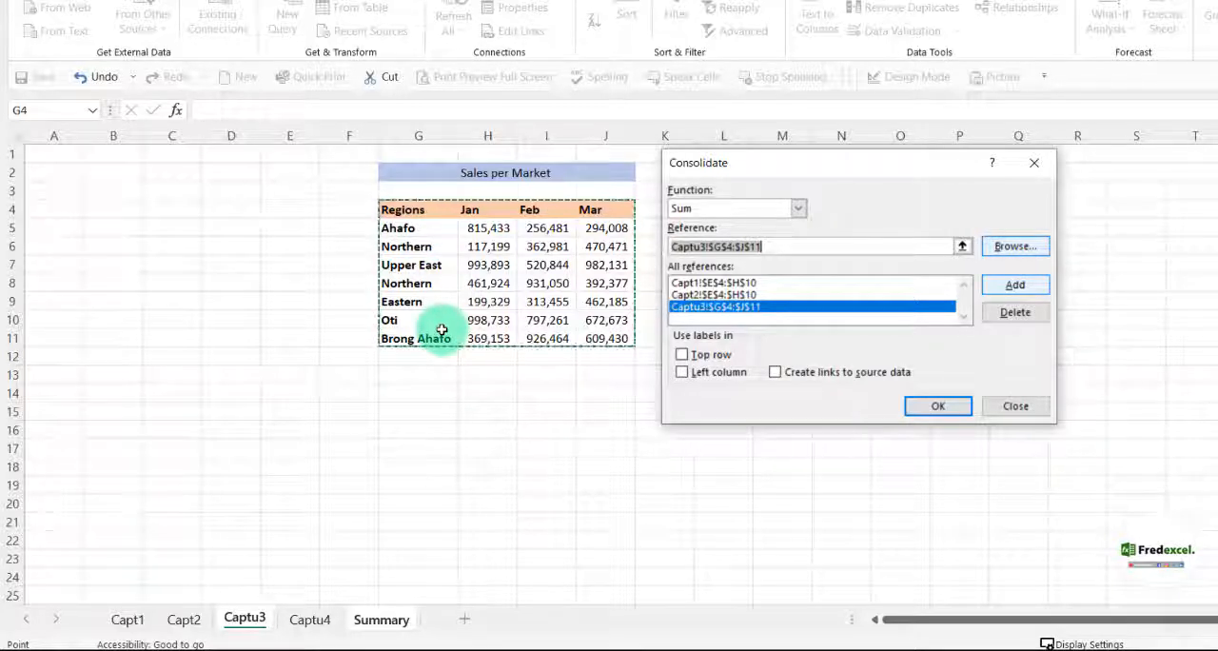
Add the Captu4 sales table, range G6:J13 including its headers, to the consolidation references
left_click(307, 620)
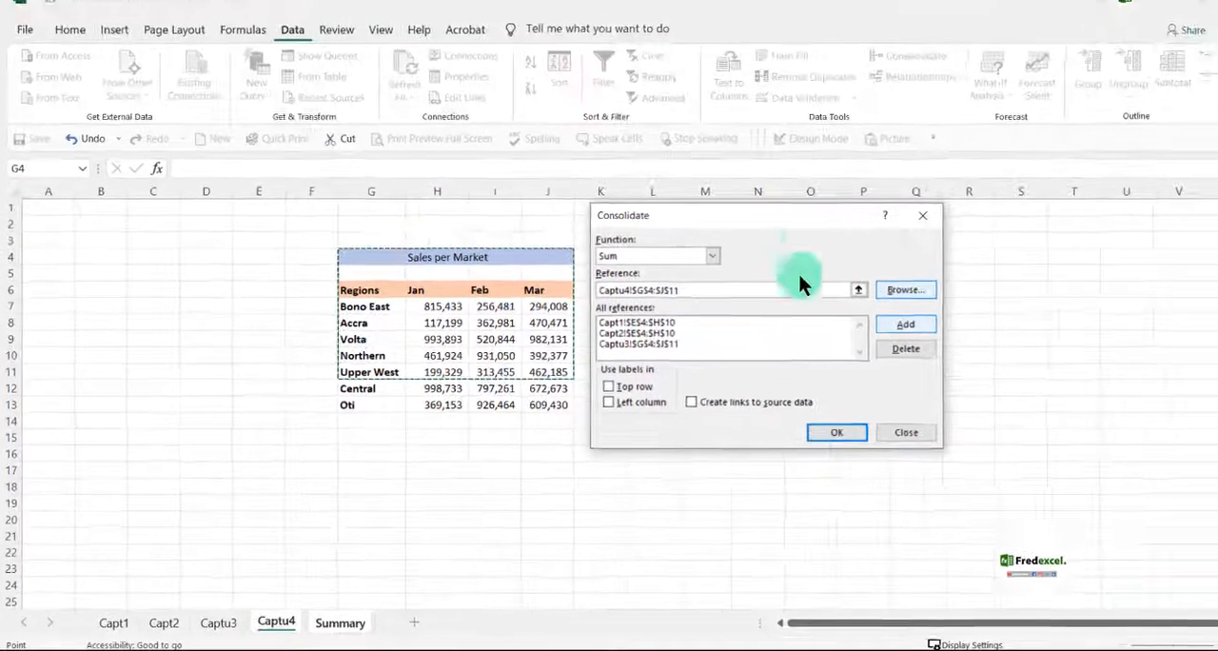
left_click_drag(735, 218, 922, 208)
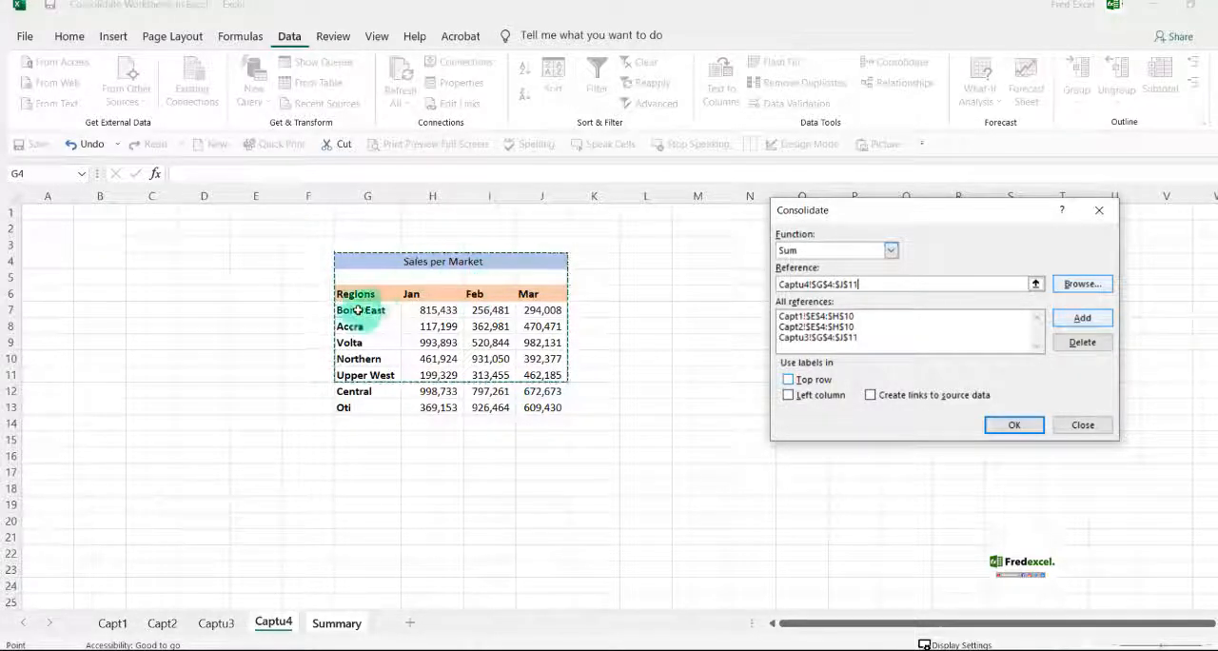
left_click(1034, 283)
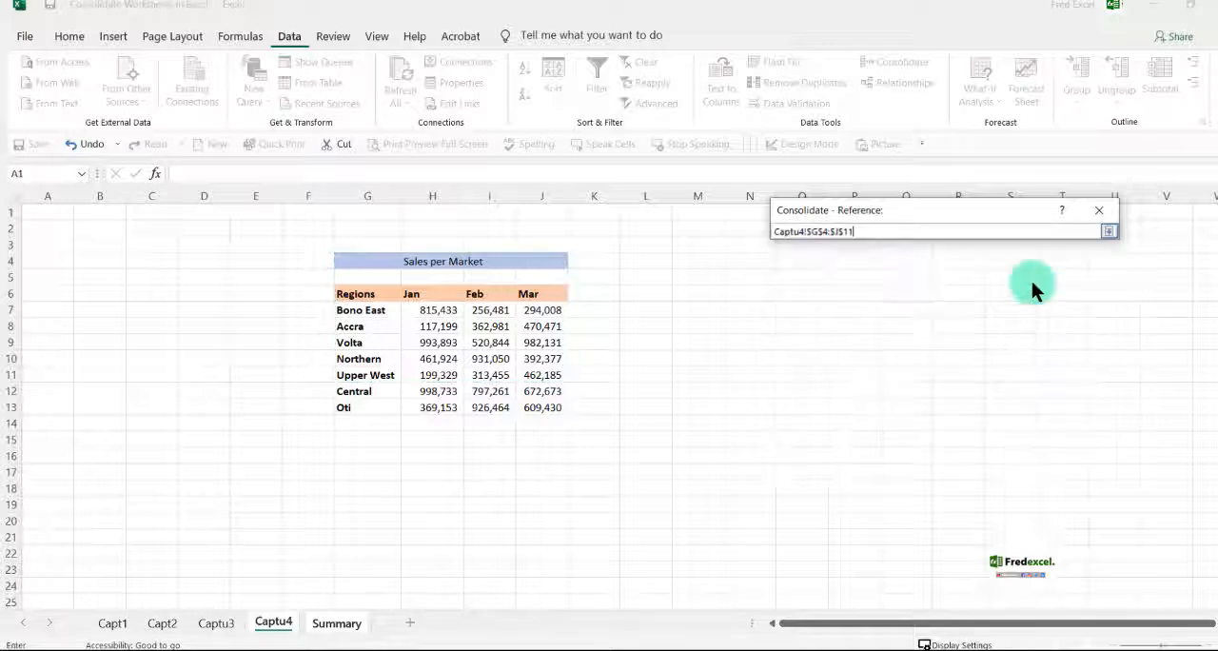
left_click_drag(344, 298, 425, 313)
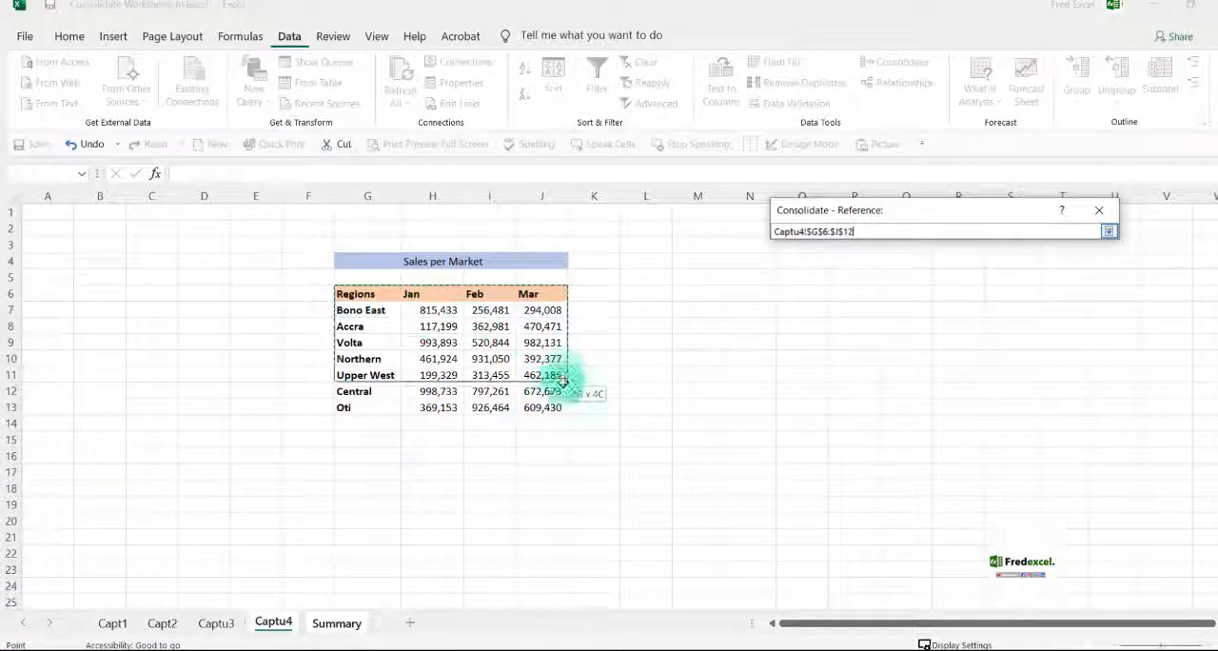
left_click_drag(561, 394, 560, 407)
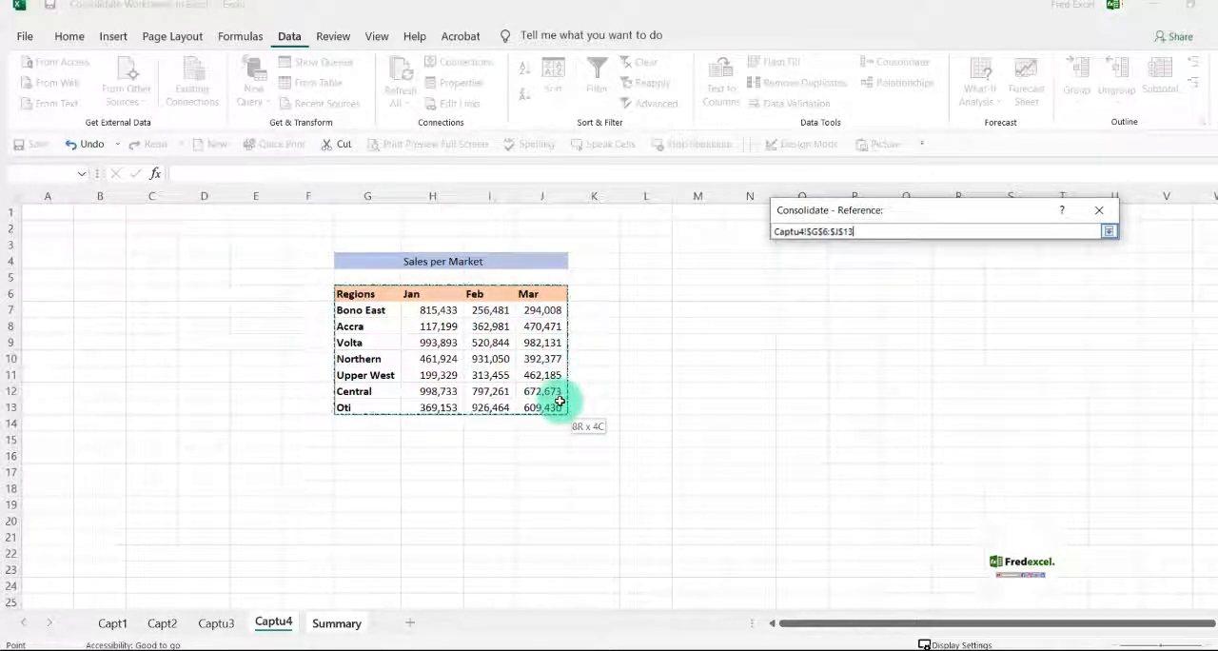
left_click(1108, 231)
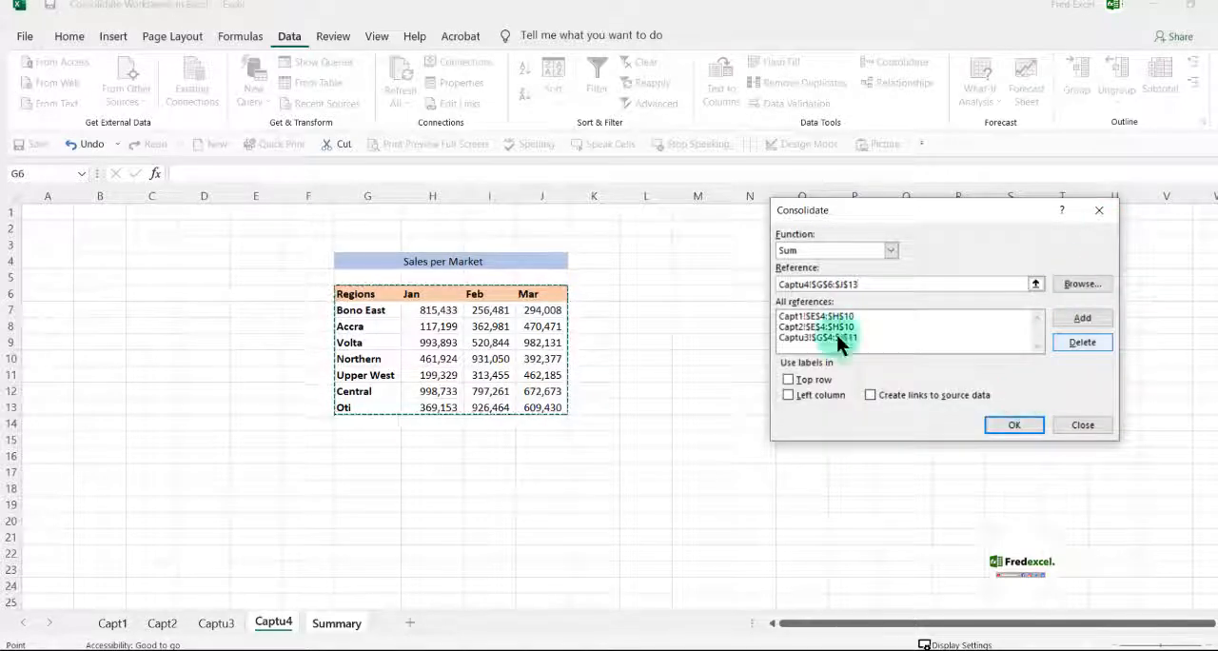
left_click(1096, 323)
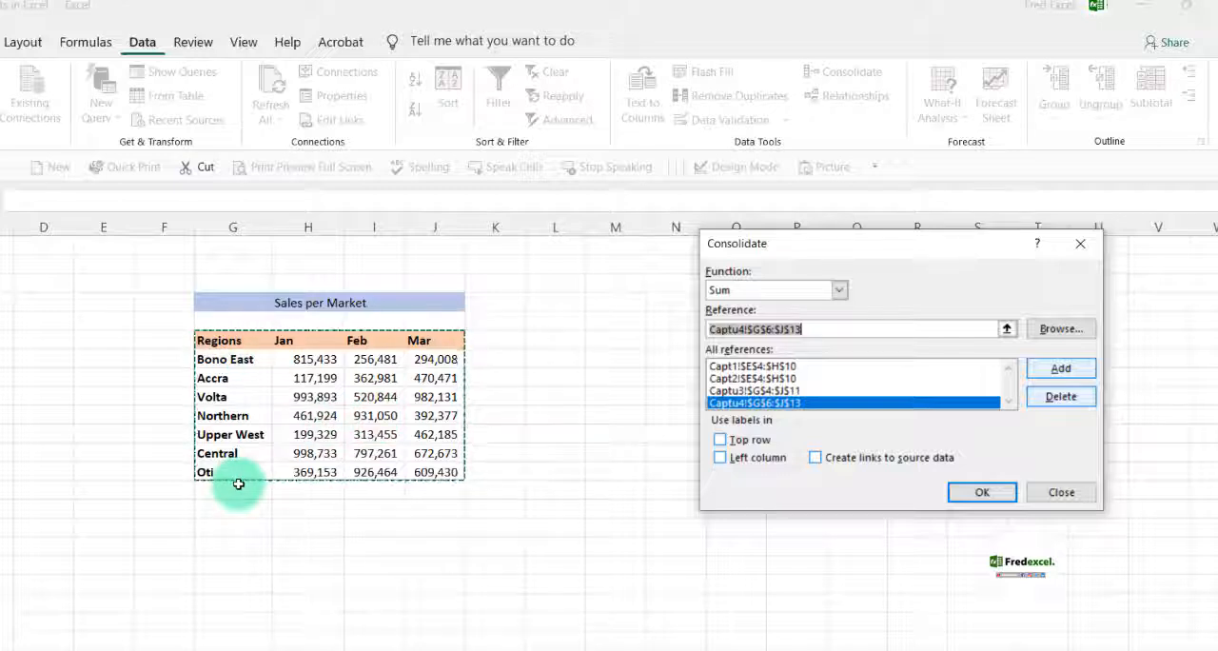
Use labels from both the top row and left column, and run the consolidation
left_click(719, 439)
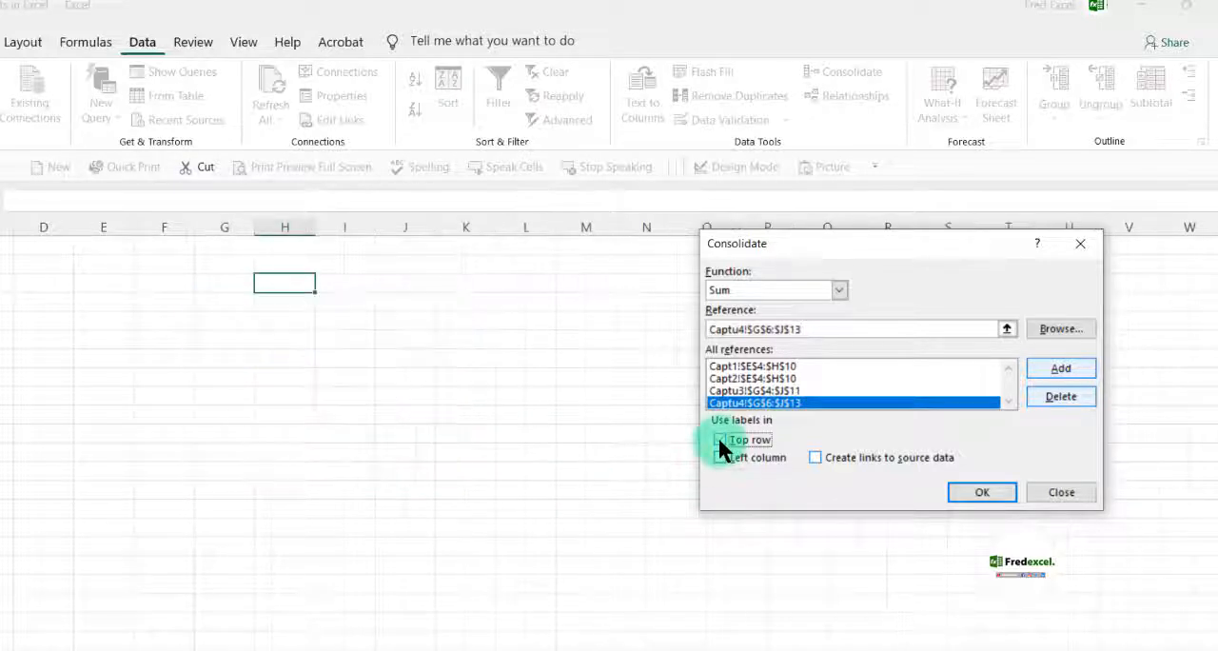
left_click(719, 456)
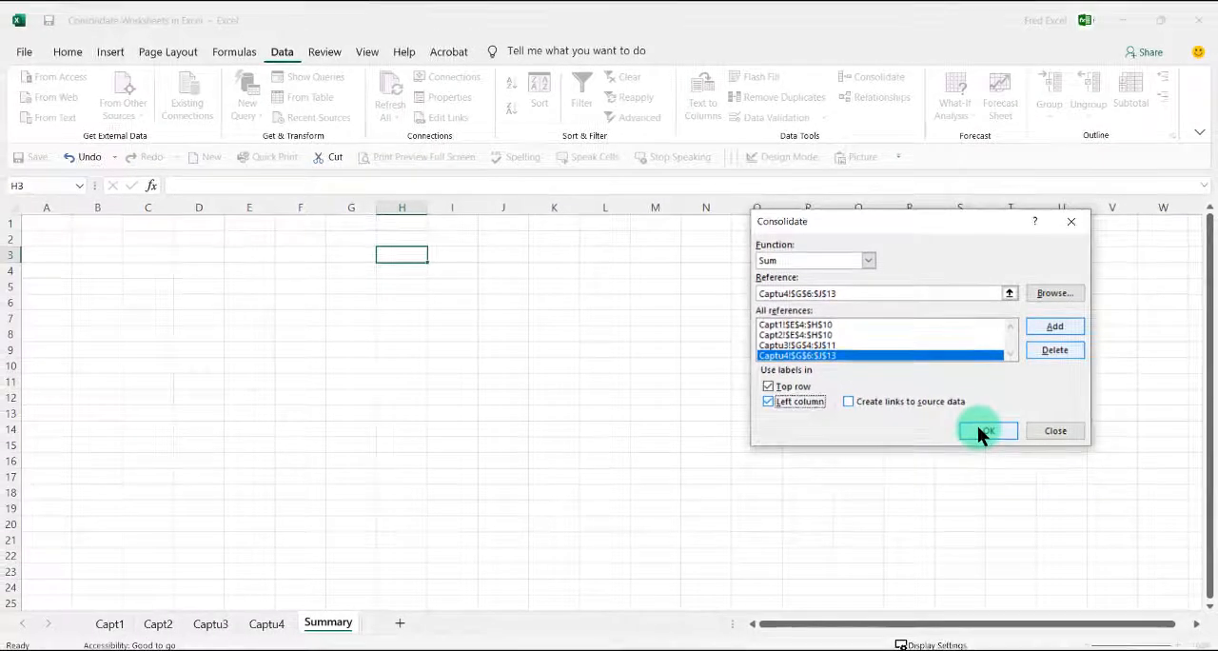
left_click_drag(869, 225, 786, 250)
left_click(899, 447)
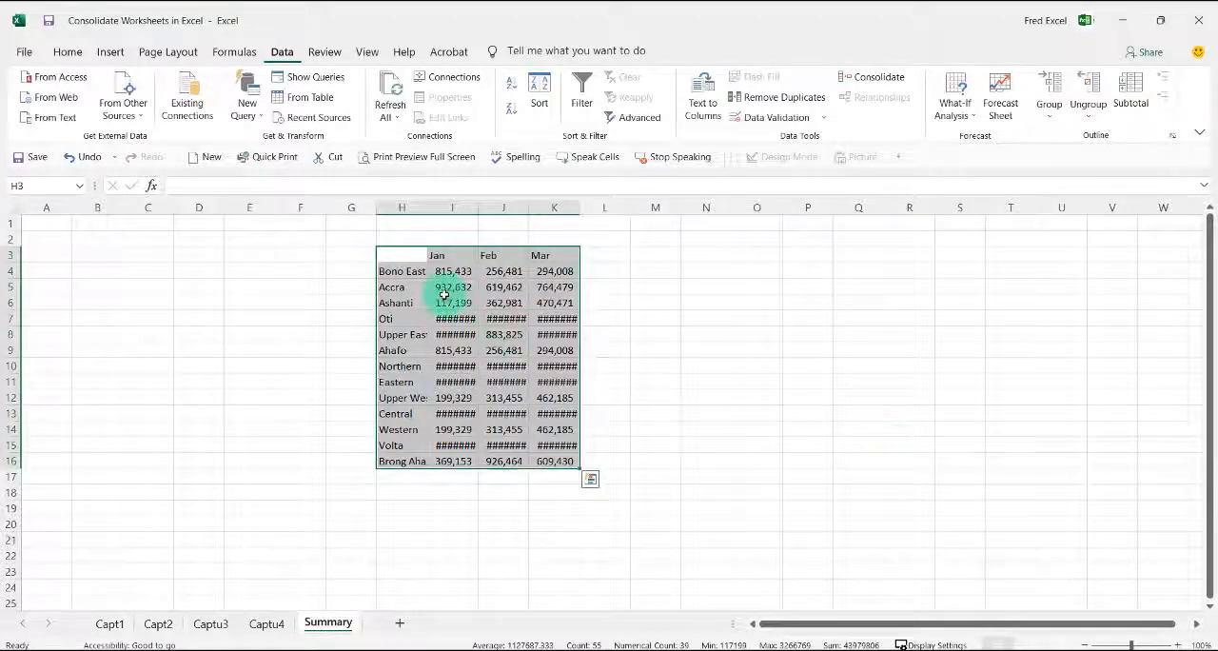
Widen columns H to K of the consolidated table to fit the full region names and monthly figures
left_click_drag(492, 210, 501, 211)
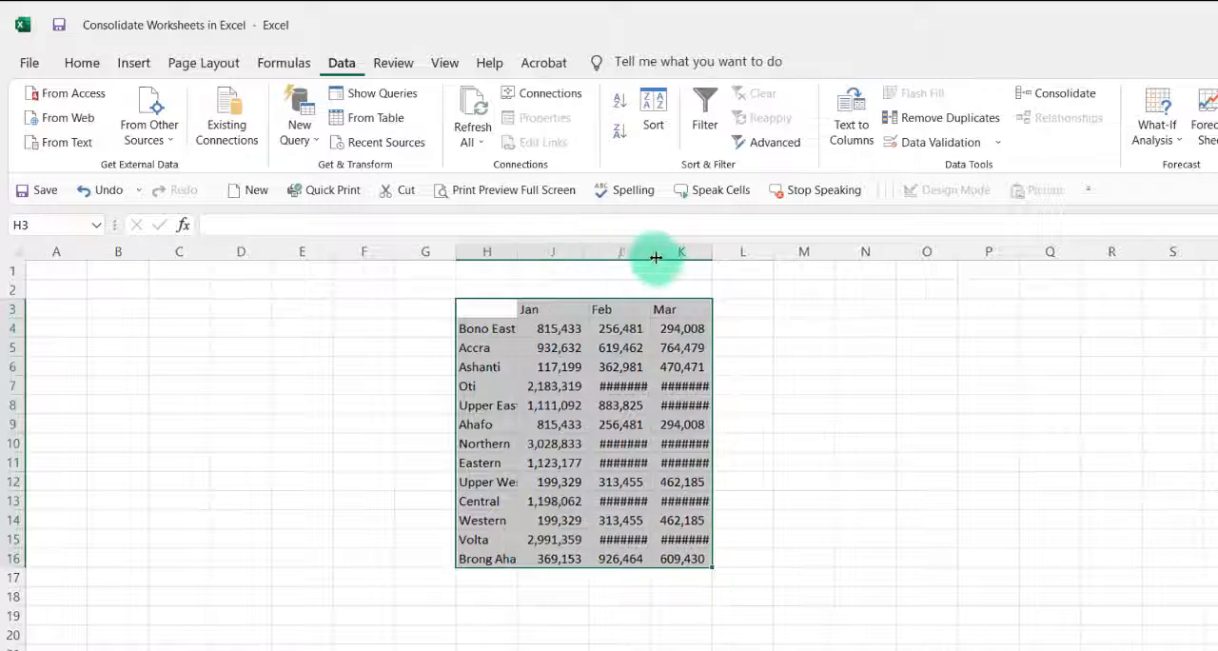
left_click_drag(655, 251, 663, 251)
double_click(725, 252)
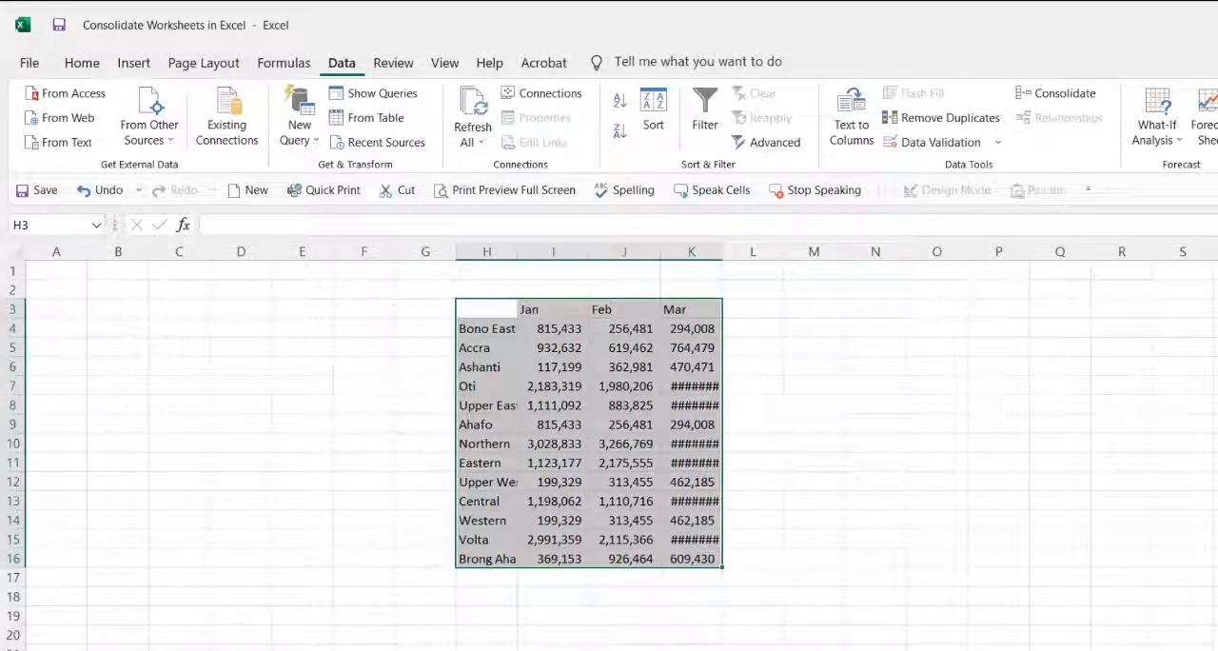
double_click(723, 249)
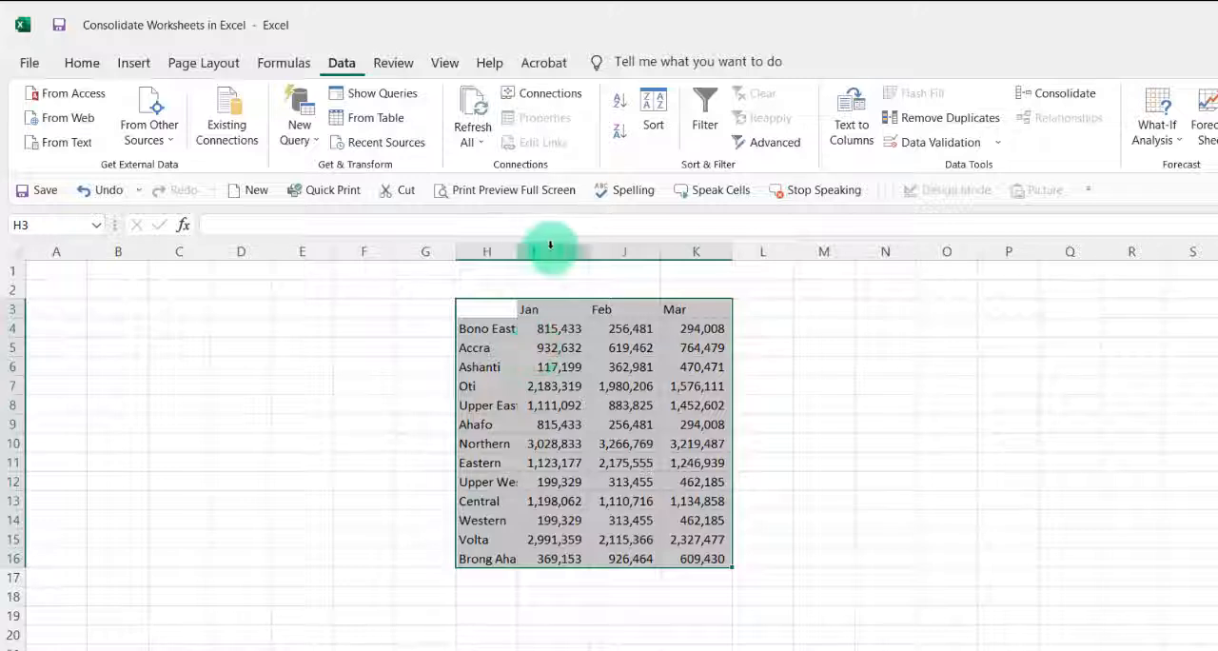
left_click_drag(517, 252, 533, 250)
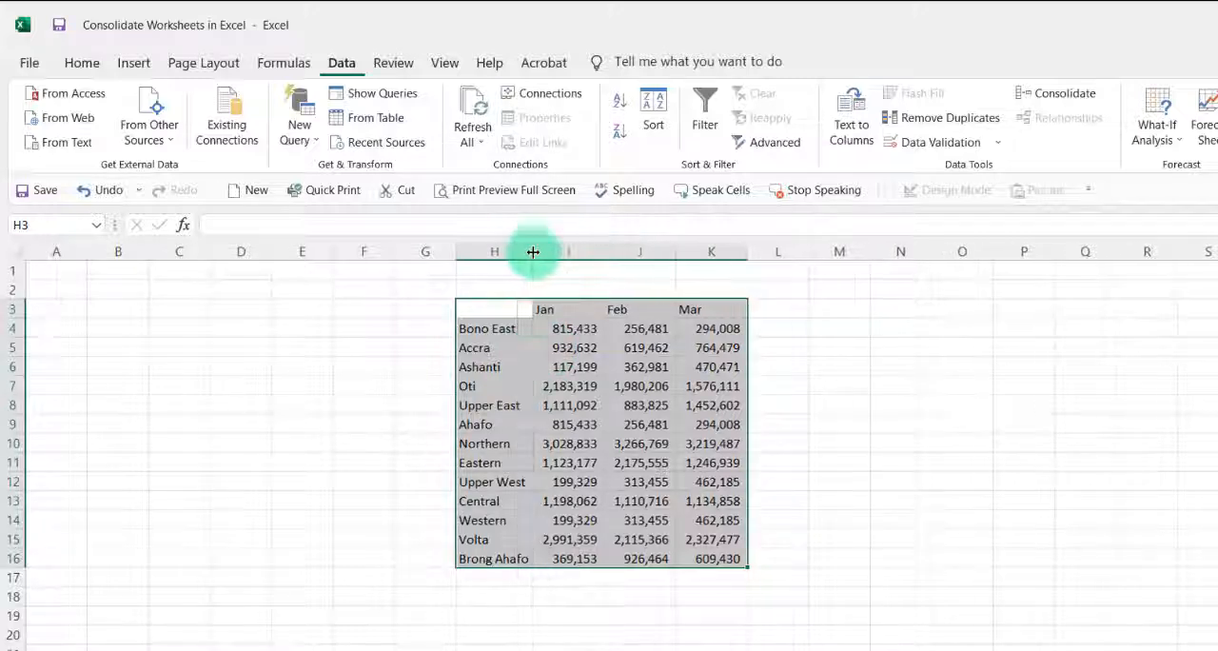
Make the month header row H3:K3 of the consolidated table bold and deselect it
left_click(510, 334)
left_click_drag(511, 333, 508, 563)
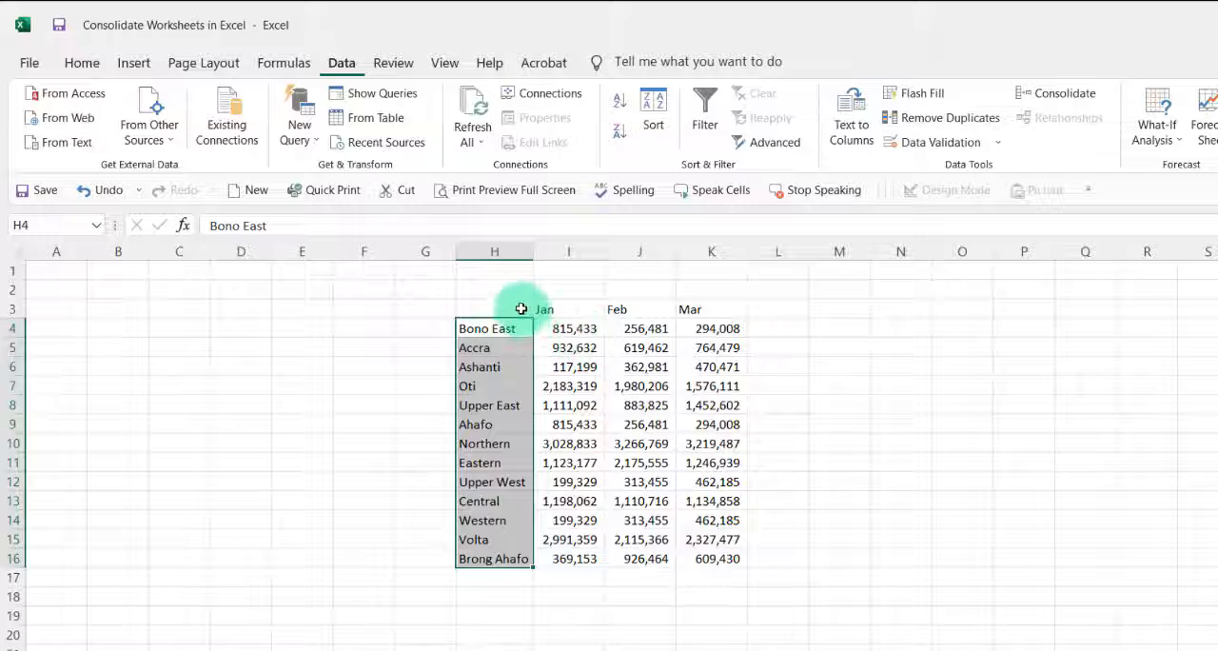
left_click_drag(521, 309, 704, 309)
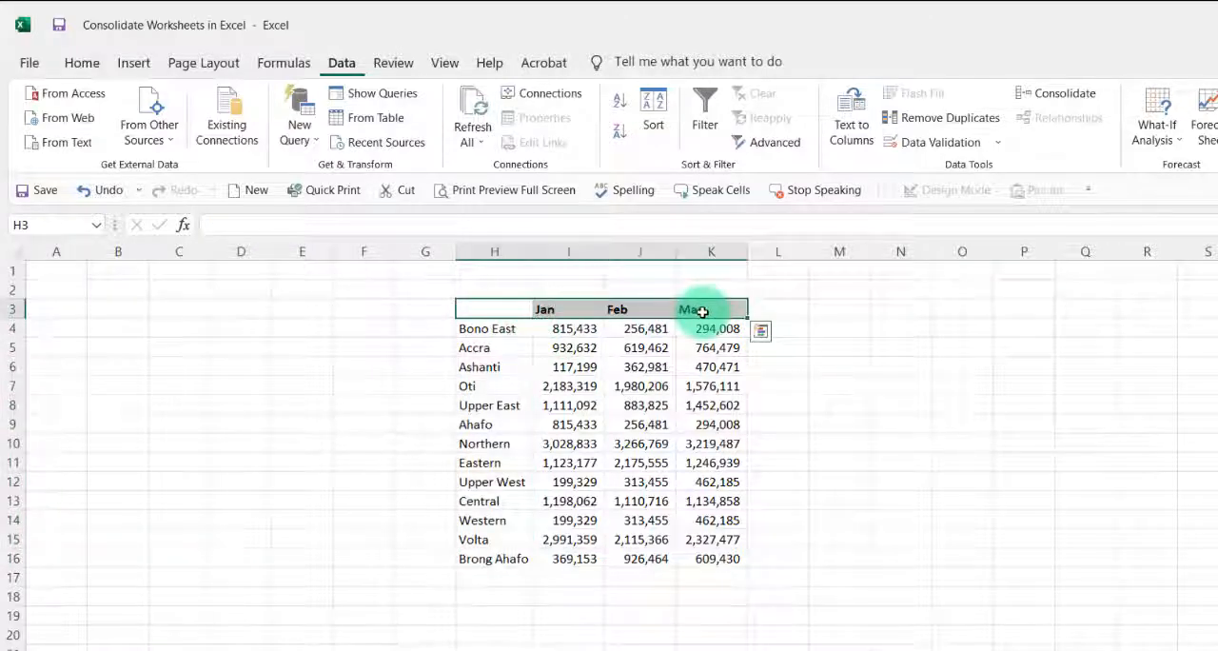
left_click(1185, 404)
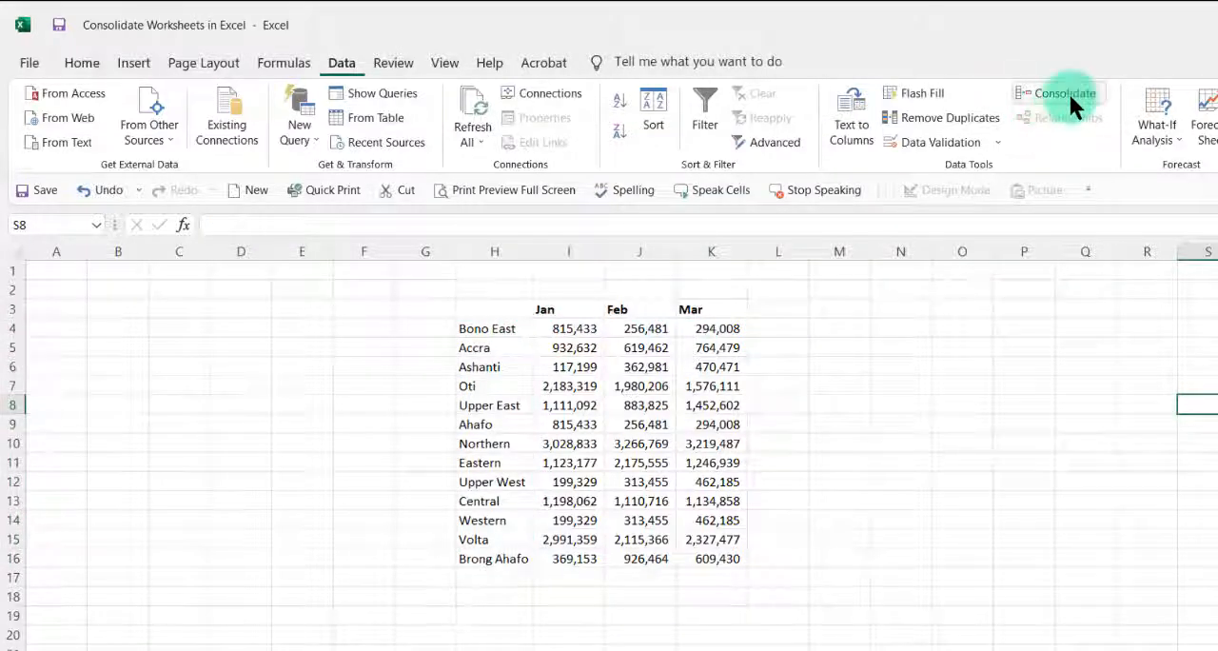